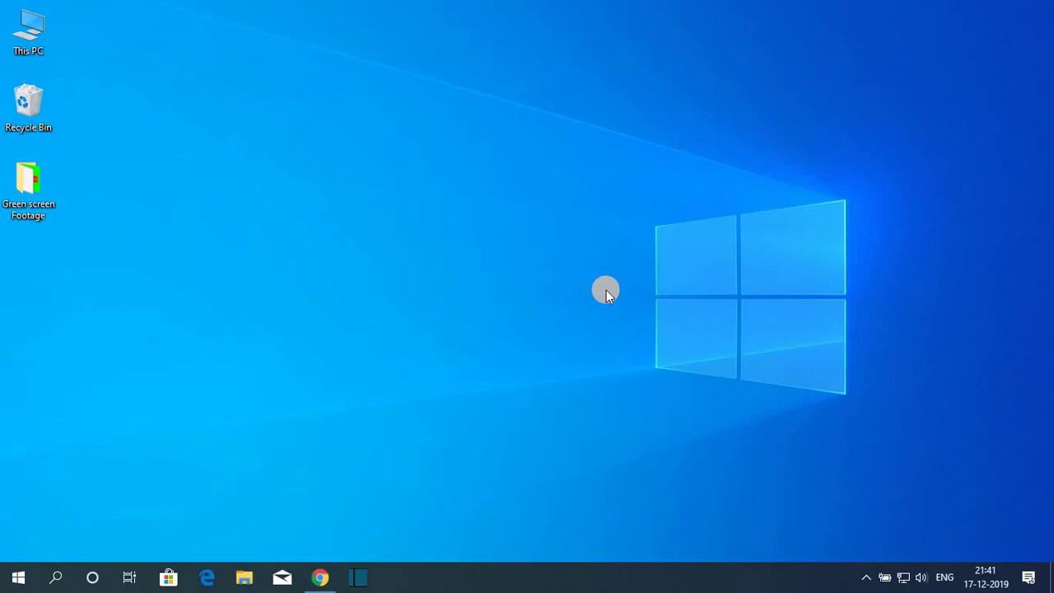
# Step: Switch to Chrome and open Oracle's Java Platform (JDK) 13 download page from the java jdk search results
pyautogui.click(320, 578)
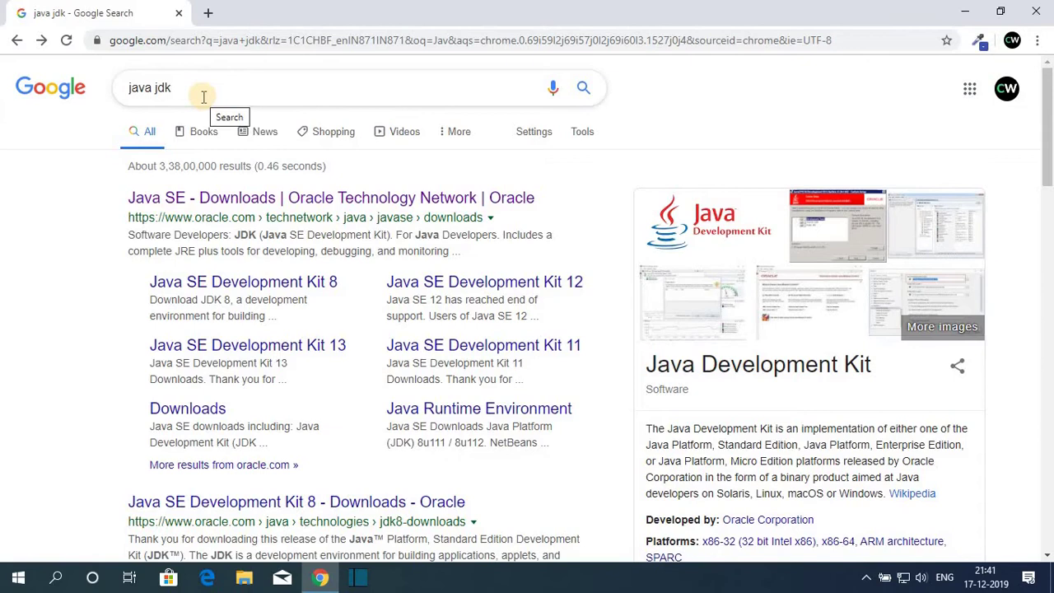
pyautogui.click(347, 202)
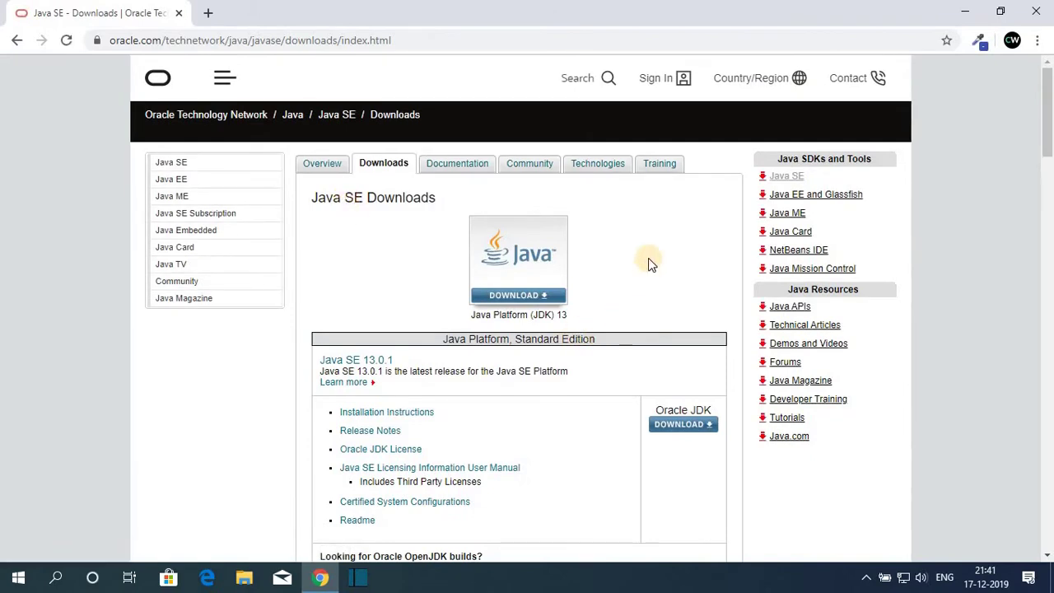
pyautogui.scroll(-6, 649, 262)
pyautogui.scroll(5, 649, 262)
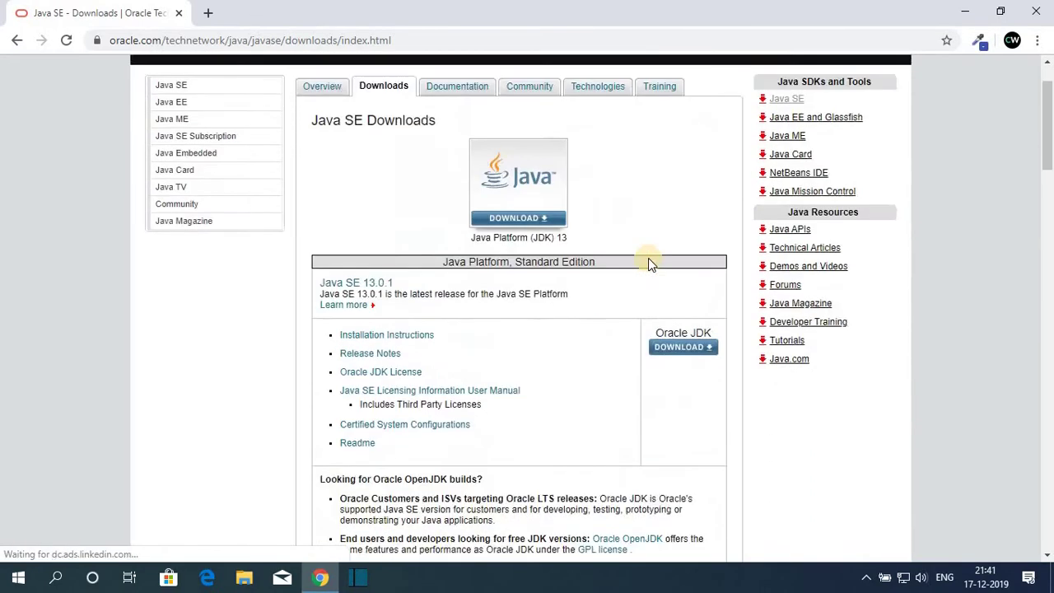
pyautogui.scroll(1, 648, 262)
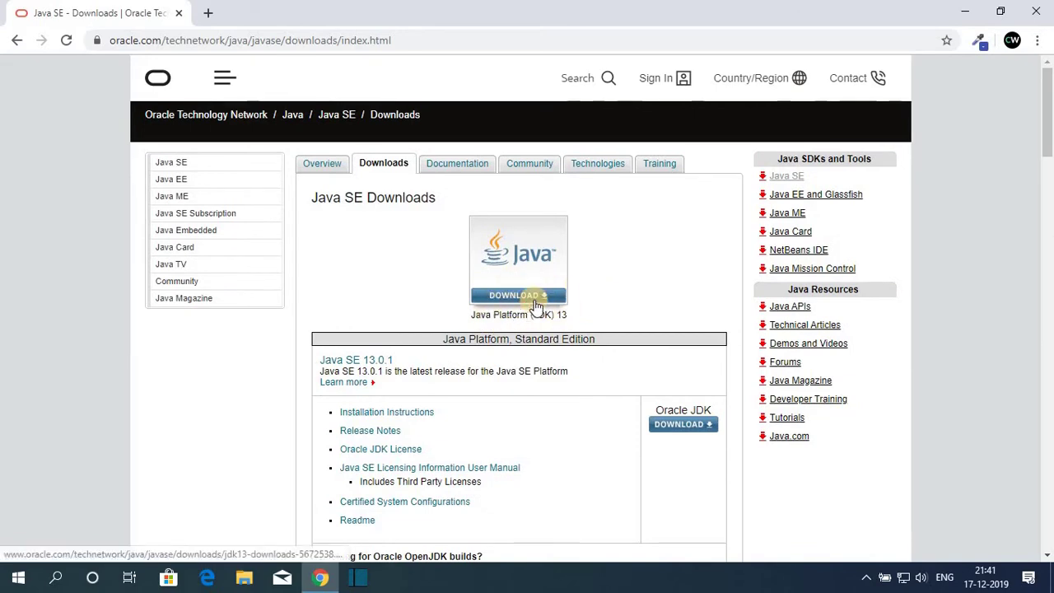
pyautogui.click(534, 302)
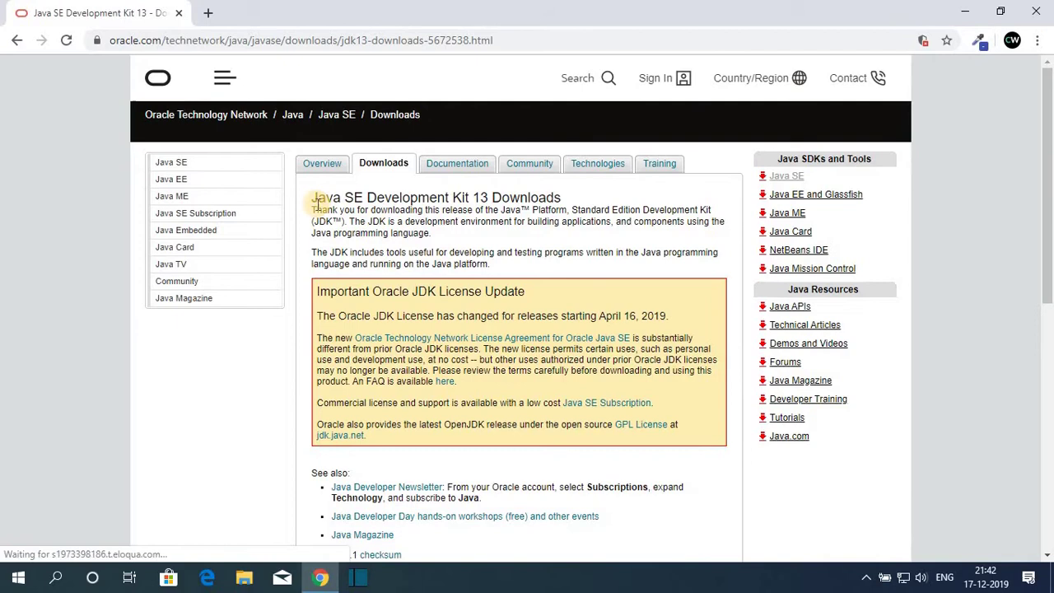
# Step: Accept the license agreement for Java SE Development Kit 13.0.1 and download jdk-13.0.1_windows-x64_bin.exe
pyautogui.moveTo(312, 200); pyautogui.dragTo(574, 201)
pyautogui.scroll(-5, 574, 200)
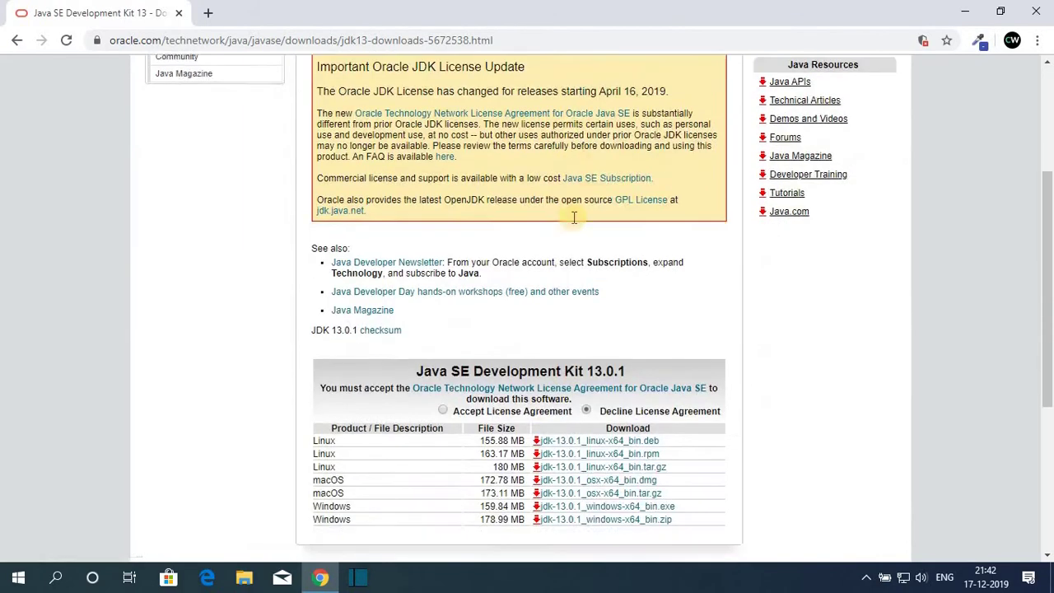
pyautogui.click(445, 249)
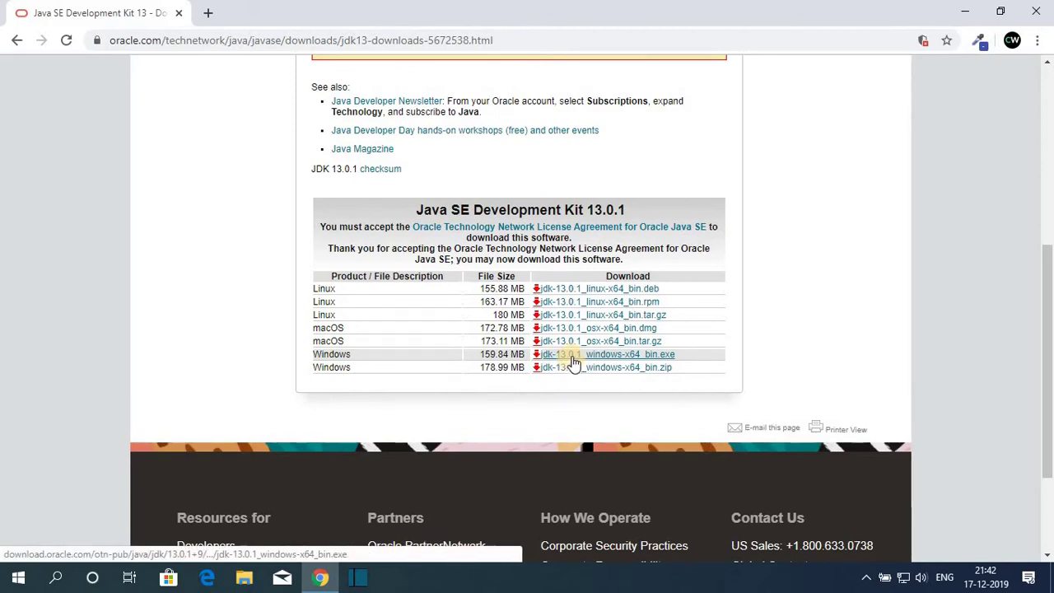
pyautogui.click(630, 356)
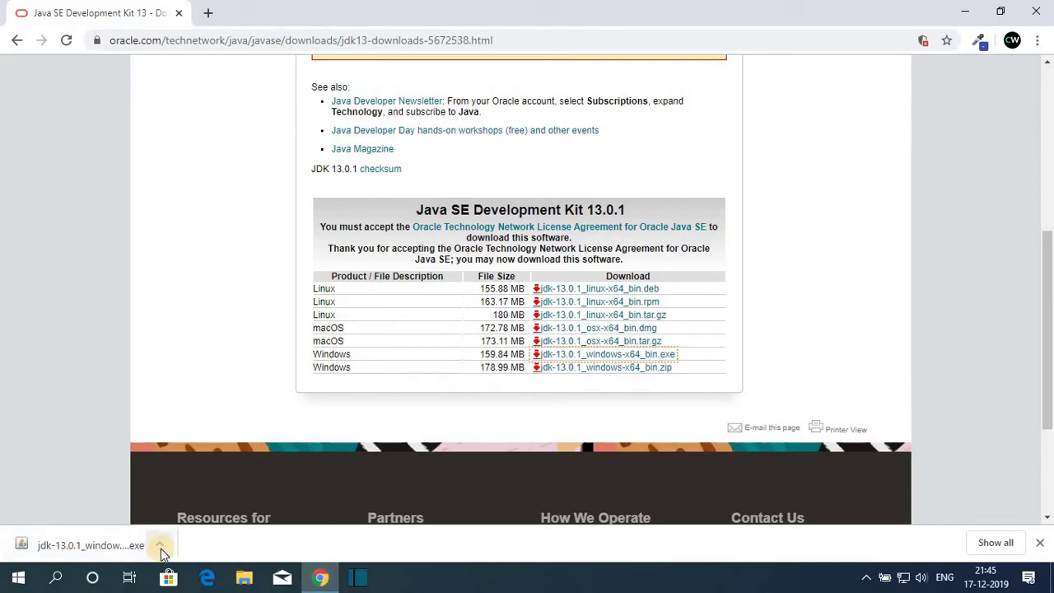
# Step: Launch the downloaded JDK installer, minimize the browser and continue to the destination folder page
pyautogui.click(160, 546)
pyautogui.click(183, 437)
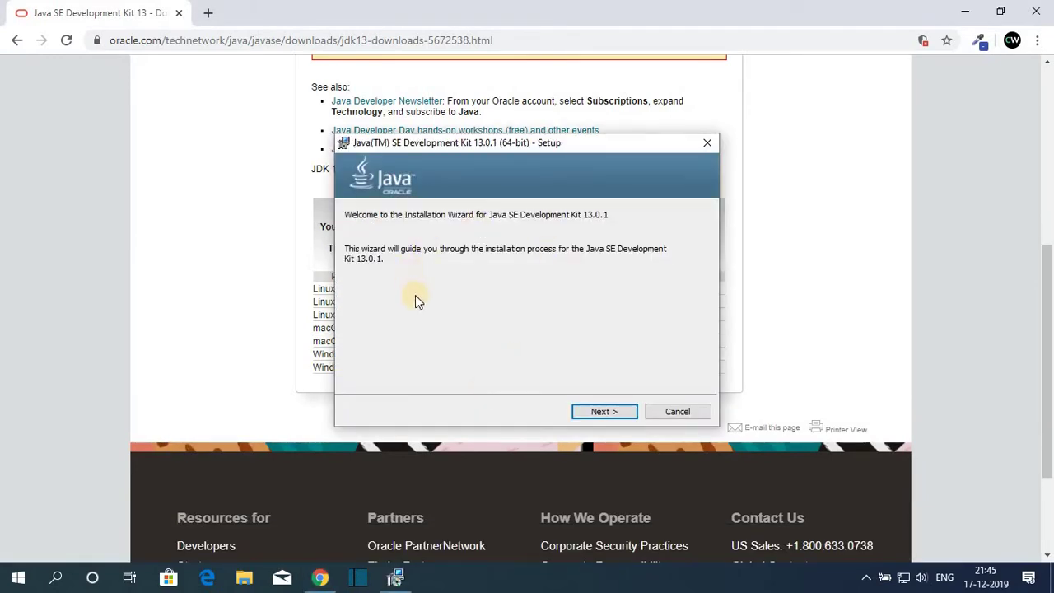
pyautogui.click(969, 12)
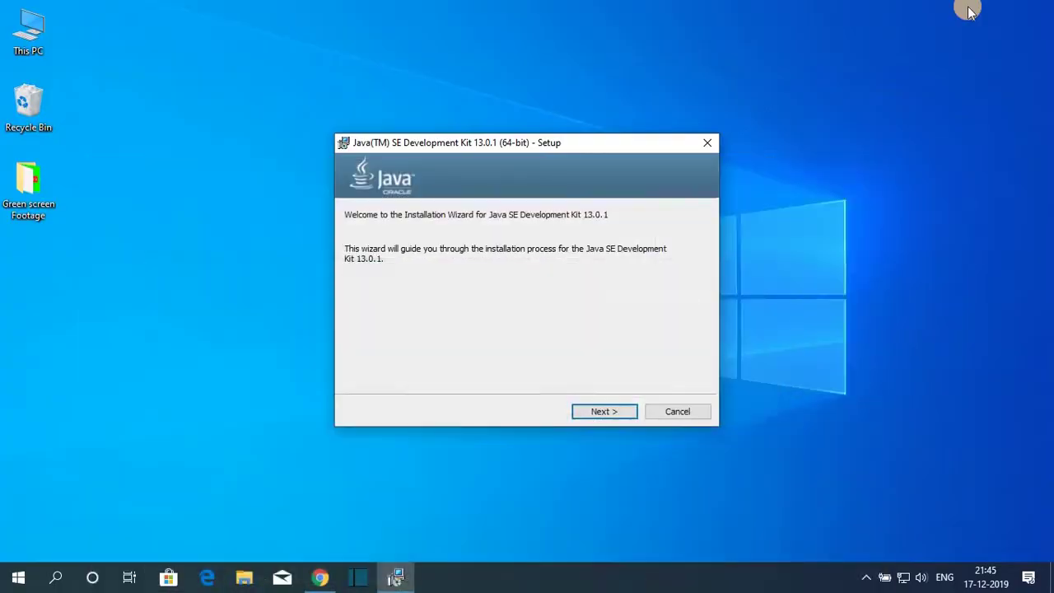
pyautogui.click(612, 410)
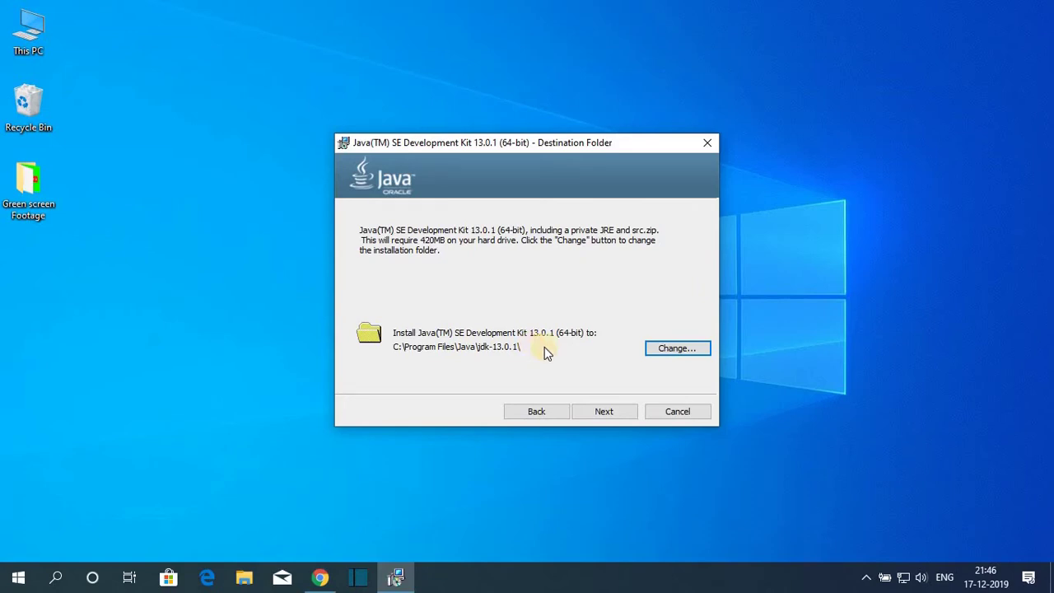
pyautogui.click(666, 349)
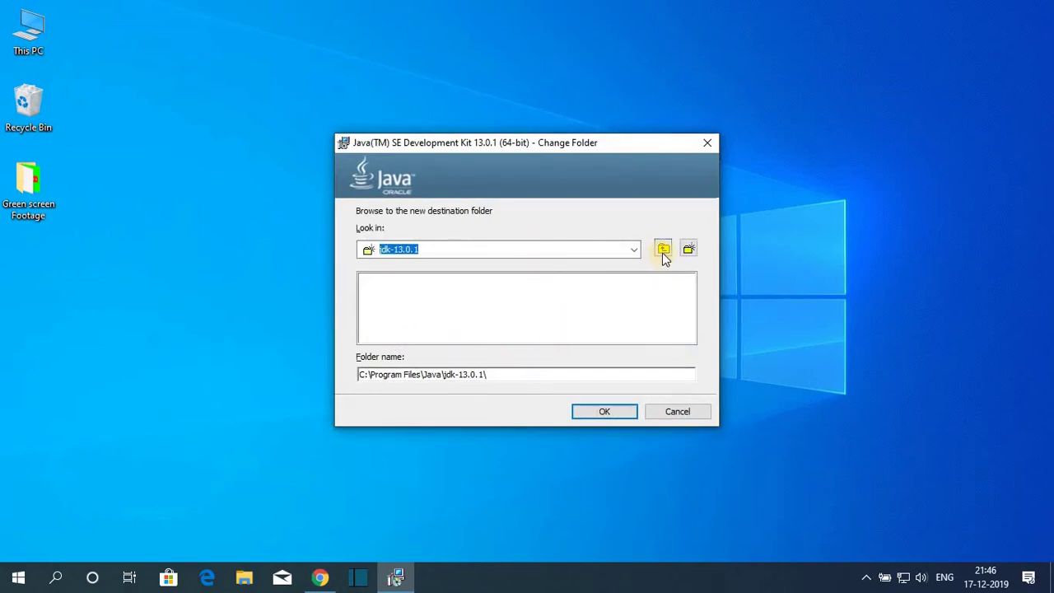
pyautogui.click(631, 250)
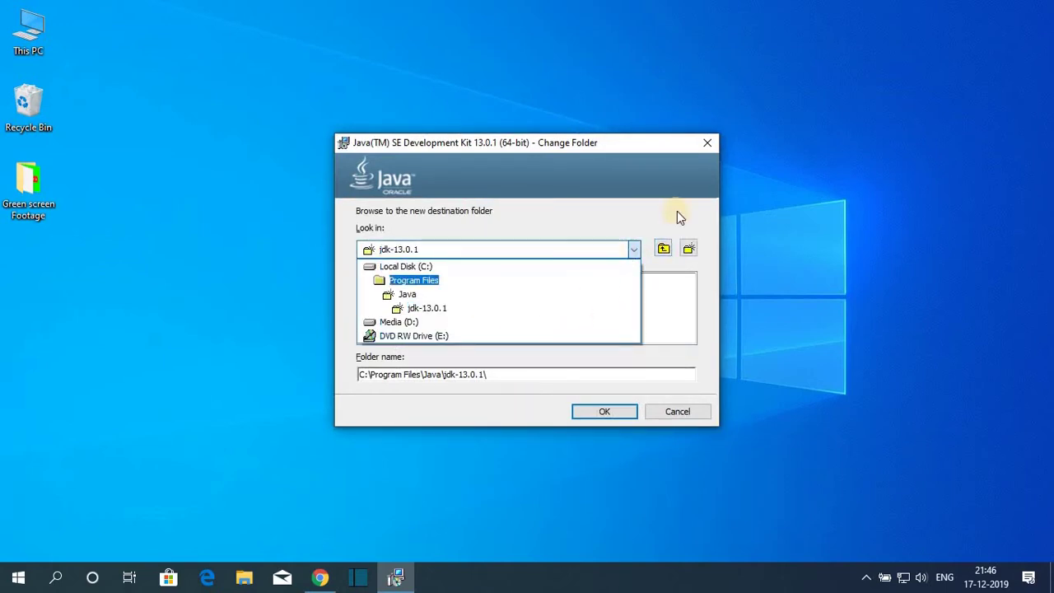
pyautogui.click(678, 411)
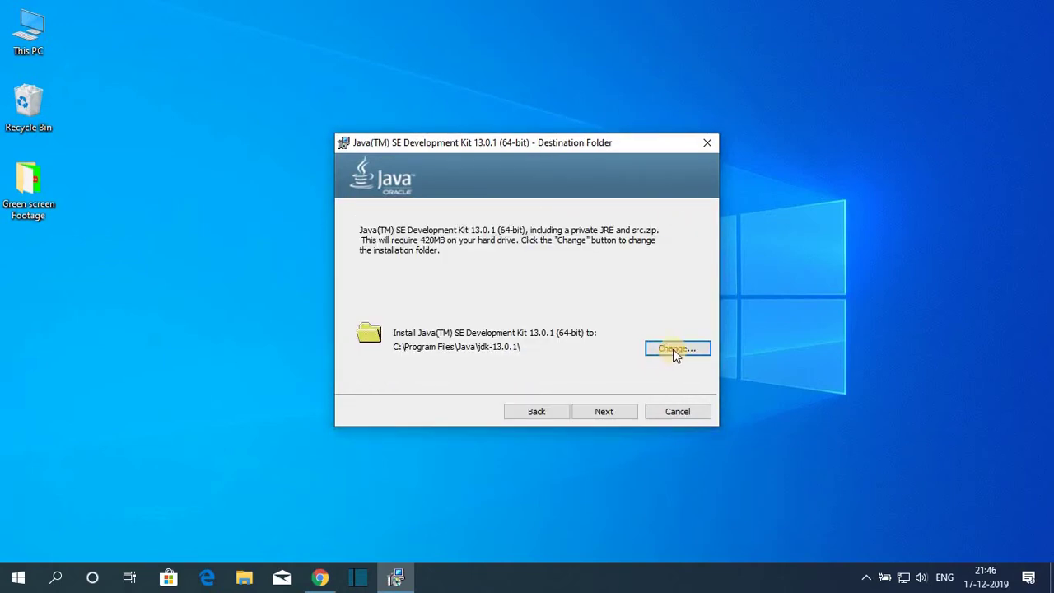
# Step: Install the JDK into C:\Program Files\Java\jdk-13.0.1\ and close the finished setup wizard
pyautogui.click(611, 412)
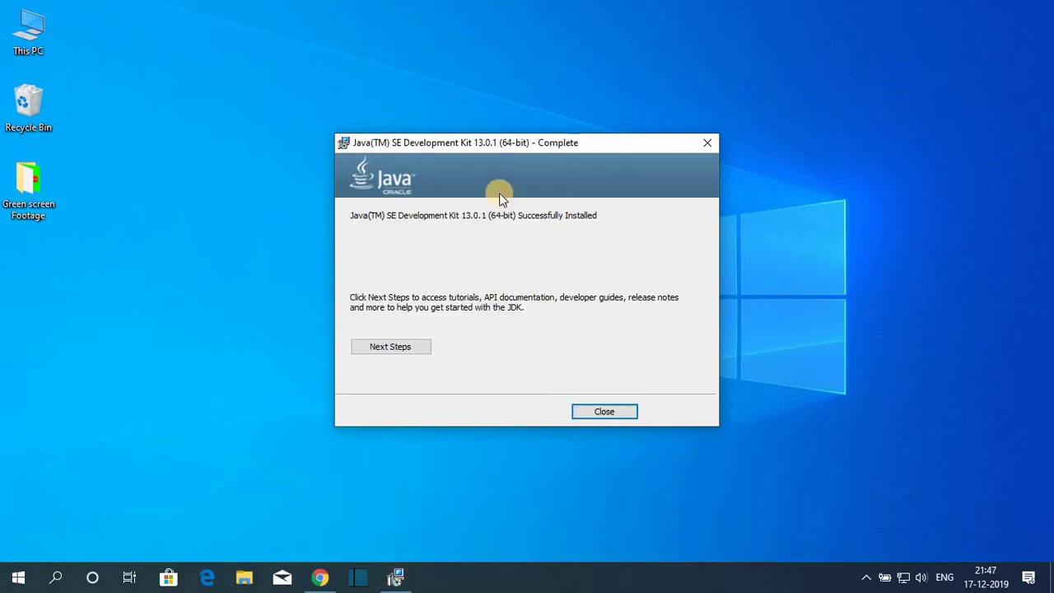
pyautogui.click(598, 415)
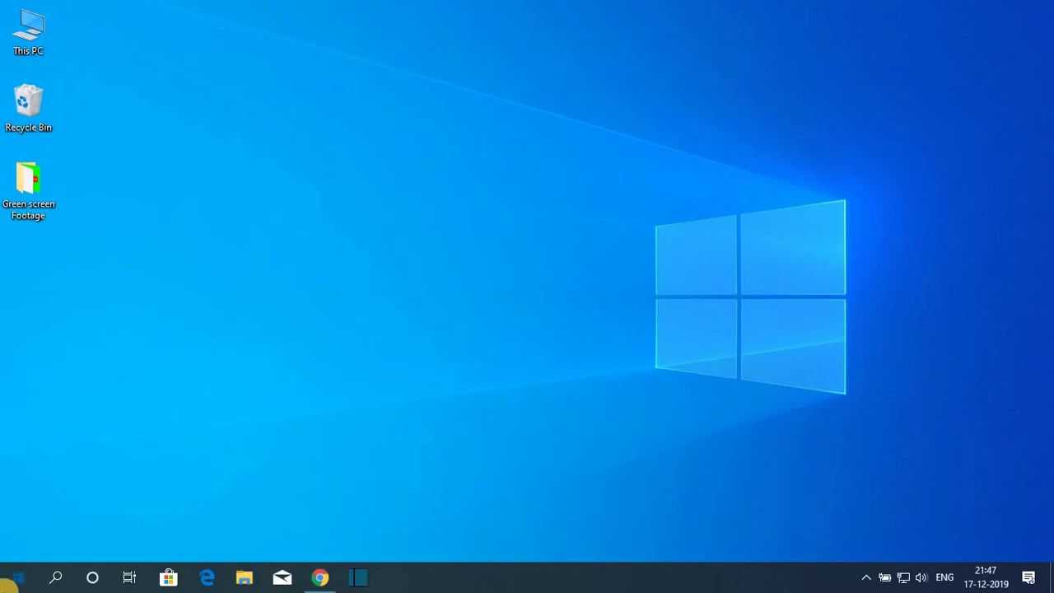
# Step: Open Control Panel and go through System and Security to the computer's advanced system settings
pyautogui.click(44, 581)
pyautogui.write('cont')
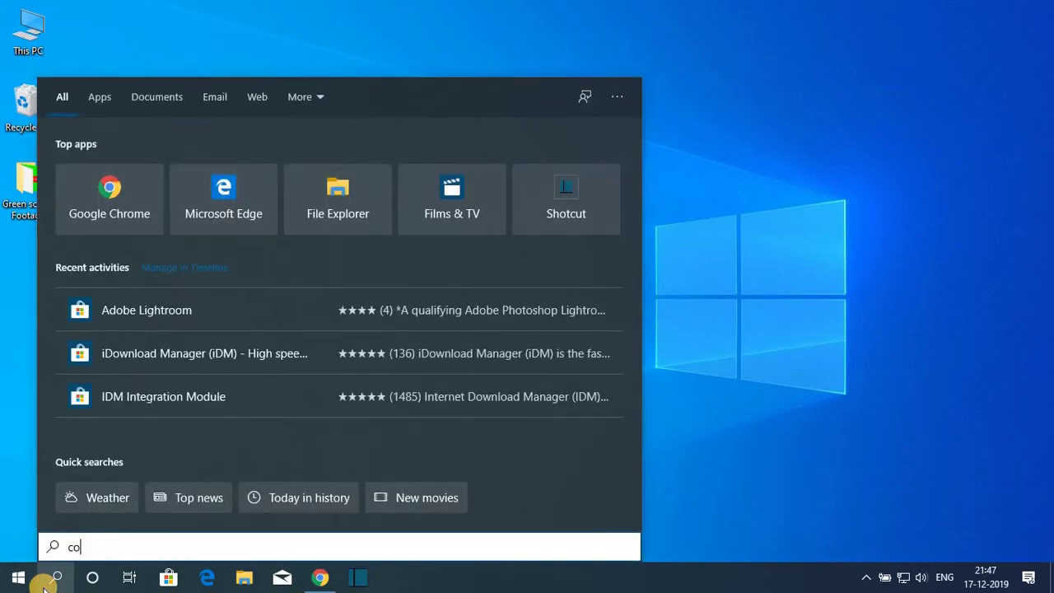
pyautogui.press('Return')
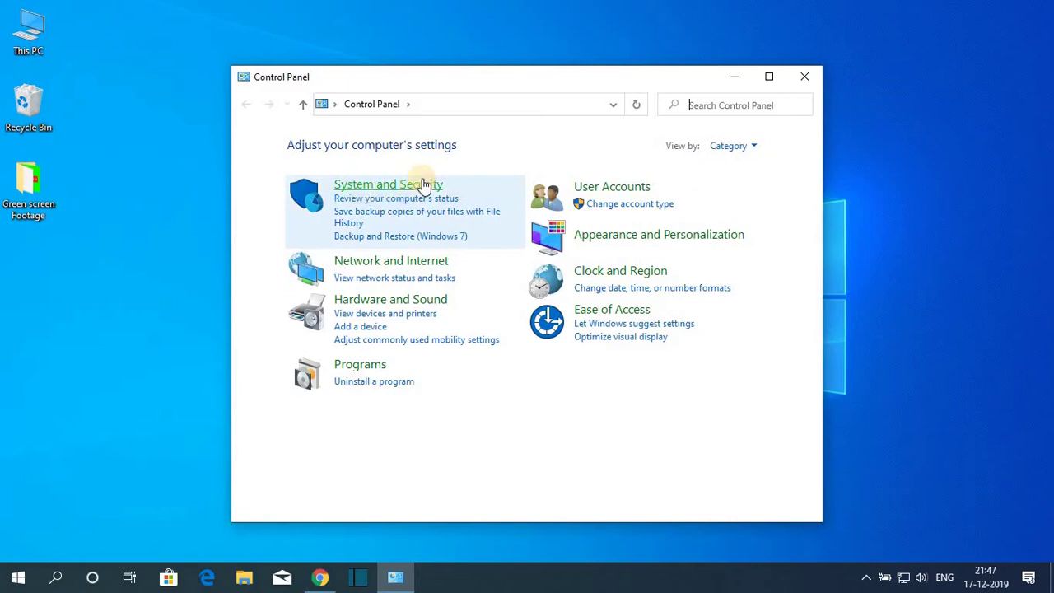
pyautogui.click(375, 190)
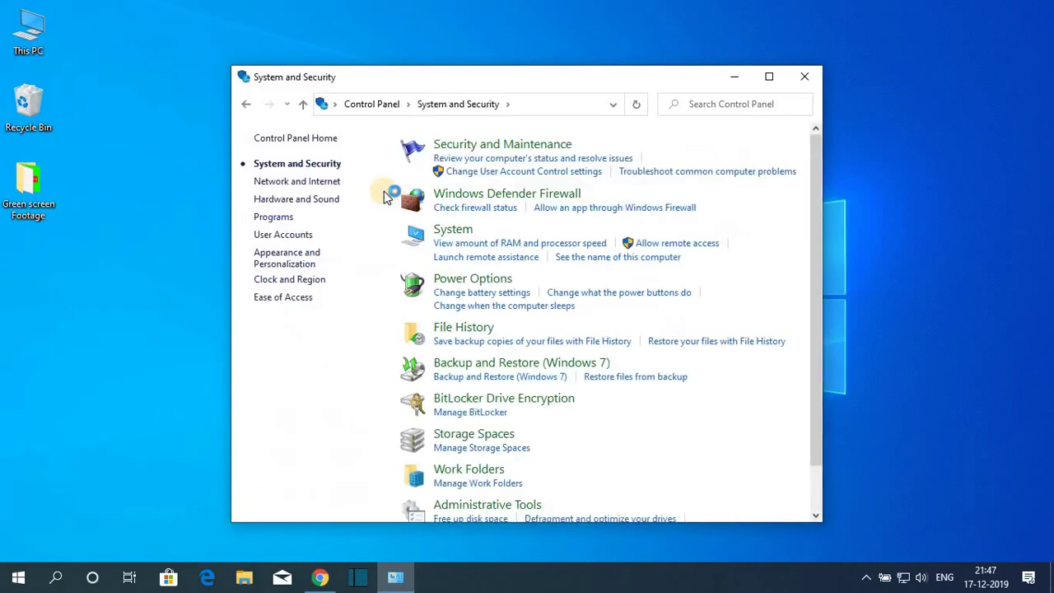
pyautogui.click(453, 233)
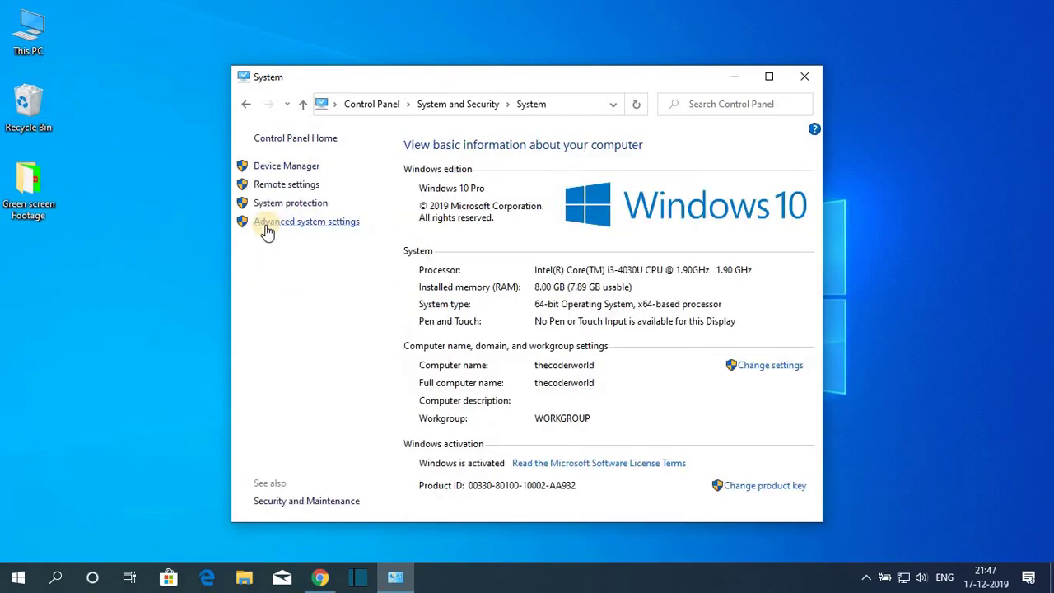
pyautogui.click(335, 226)
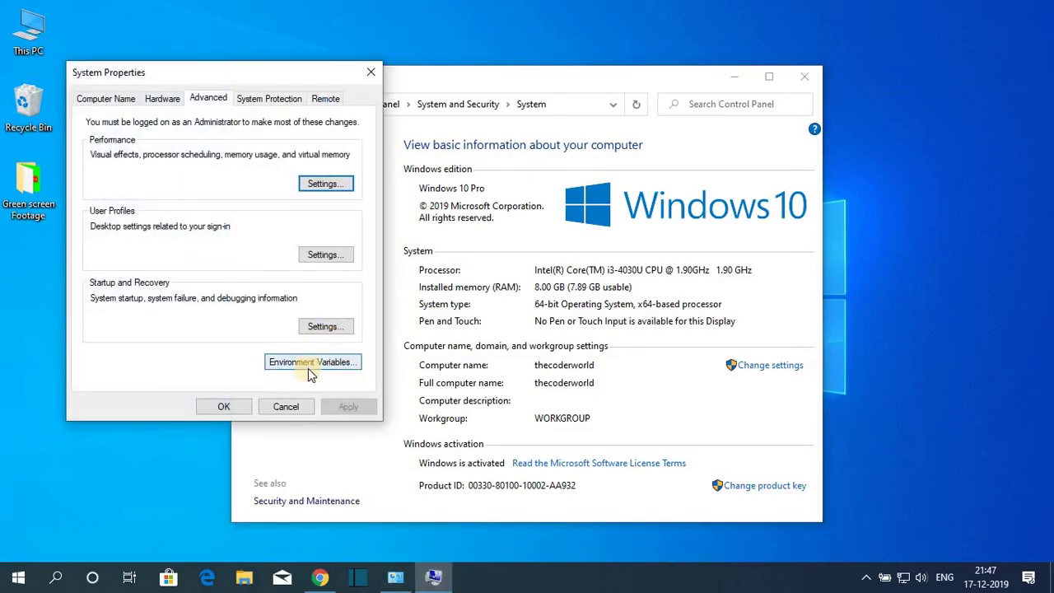
# Step: Open the Path entry of the system environment variables for editing
pyautogui.click(309, 368)
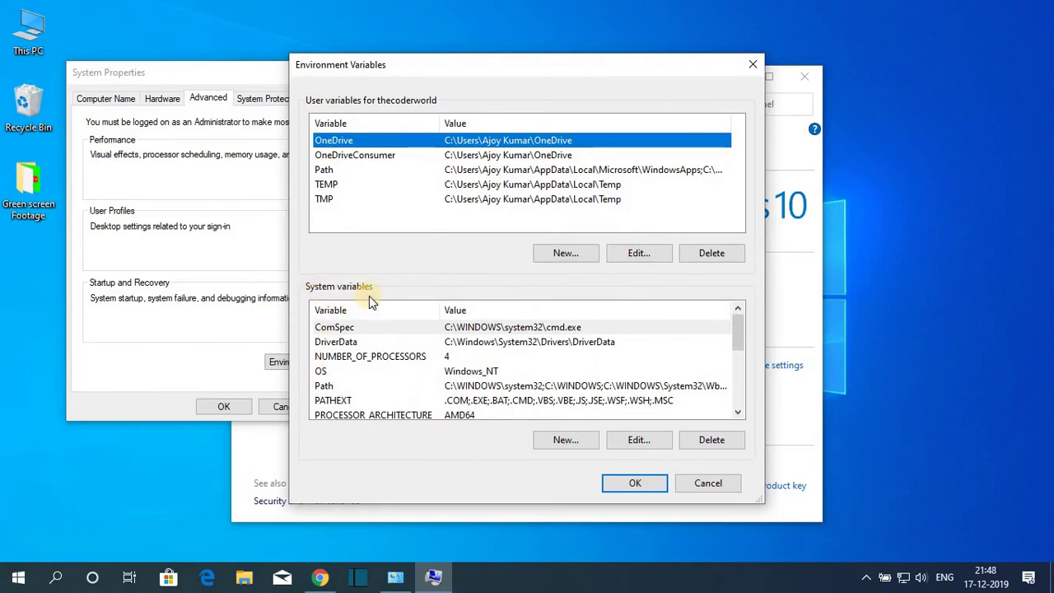
pyautogui.click(325, 386)
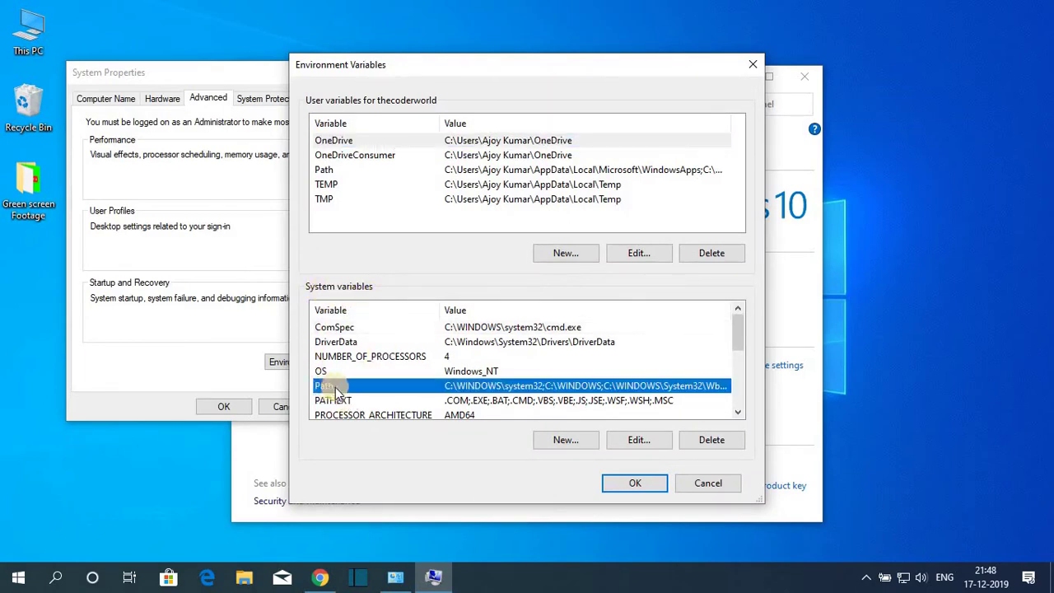
pyautogui.click(633, 439)
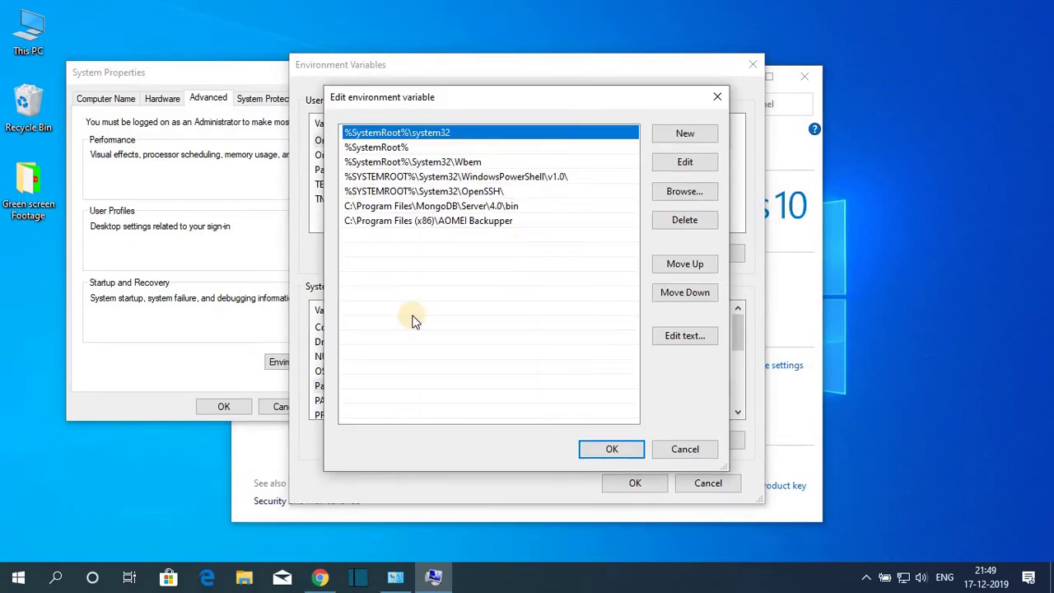
# Step: Browse in File Explorer to the JDK's bin folder at C:\Program Files\Java\jdk-13.0.1\bin
pyautogui.click(18, 49)
pyautogui.doubleClick(19, 50)
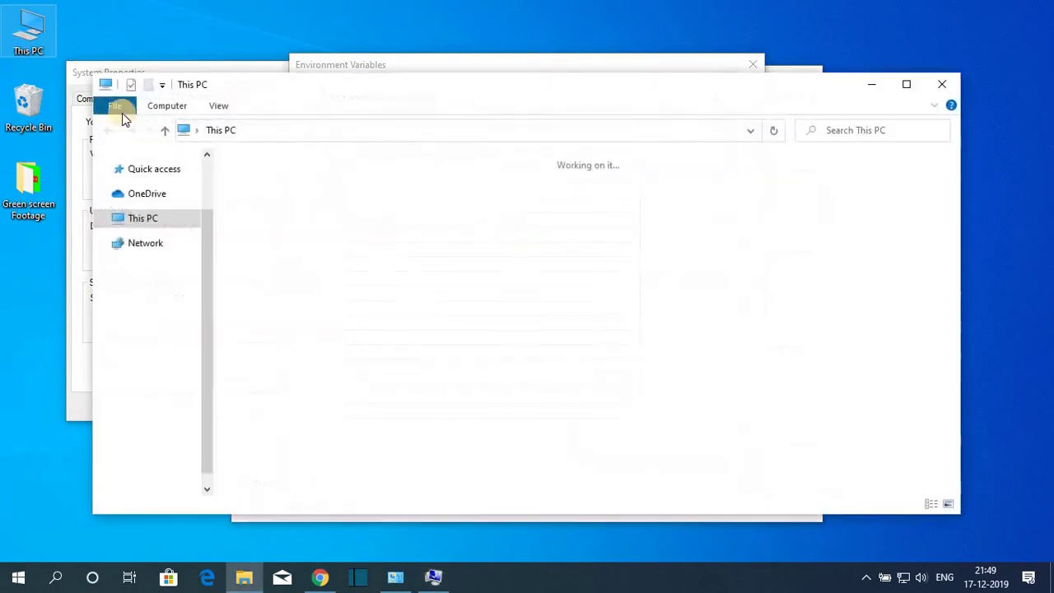
pyautogui.doubleClick(325, 338)
pyautogui.click(321, 232)
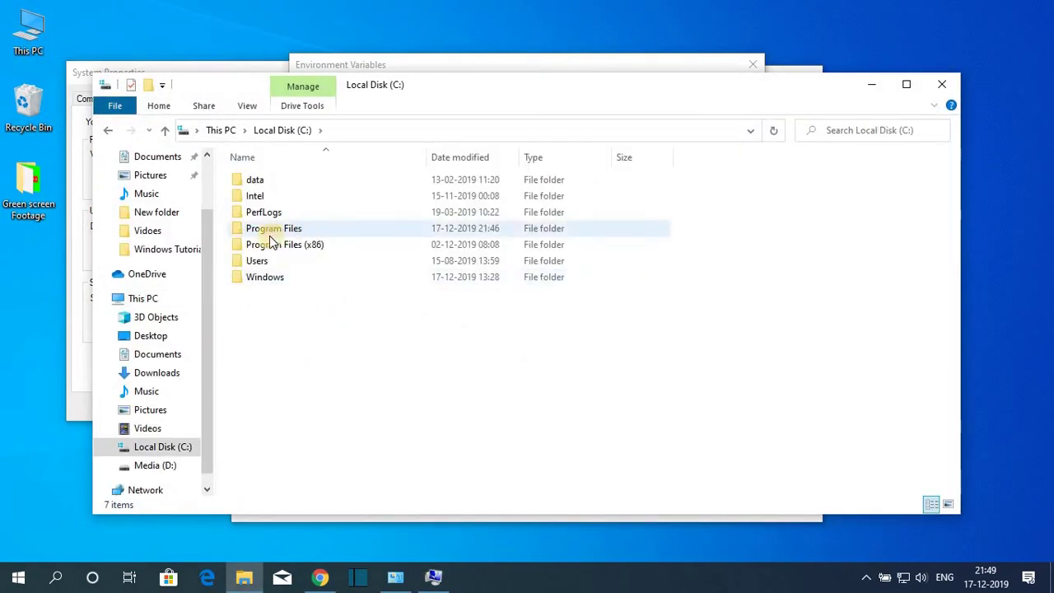
pyautogui.doubleClick(330, 238)
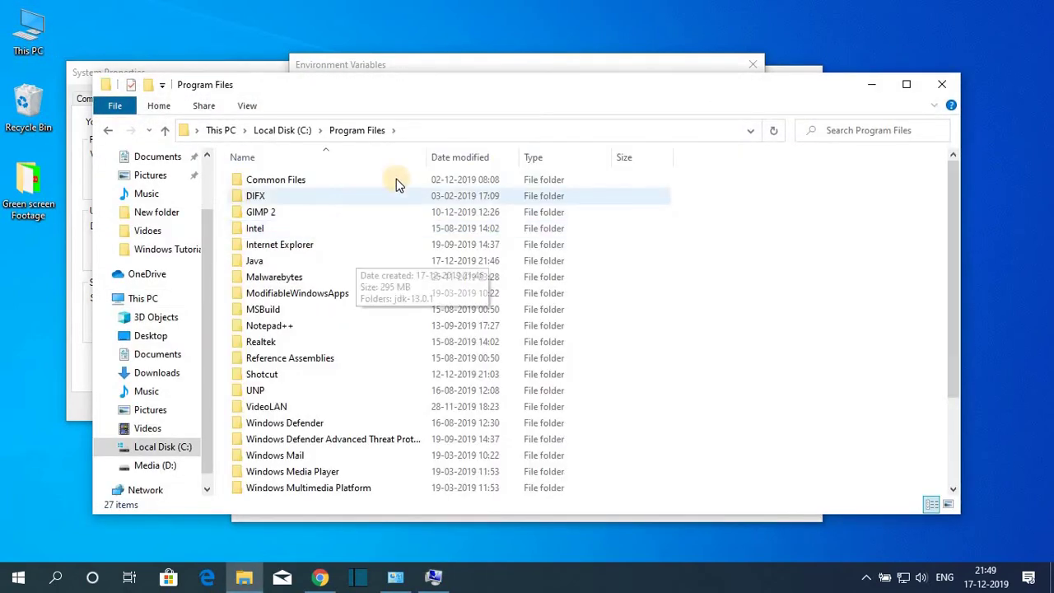
pyautogui.doubleClick(294, 261)
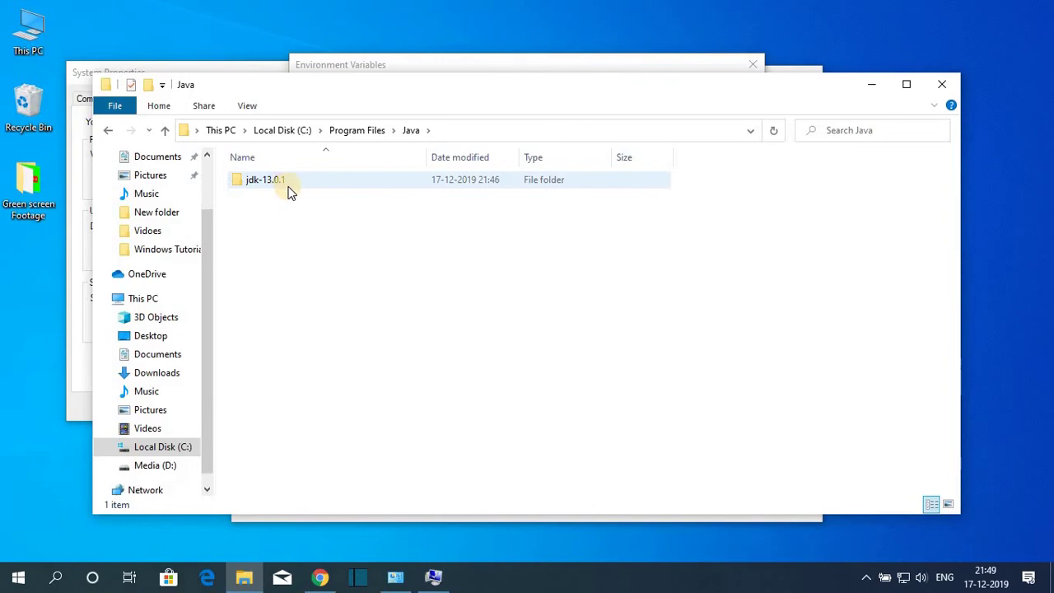
pyautogui.doubleClick(375, 183)
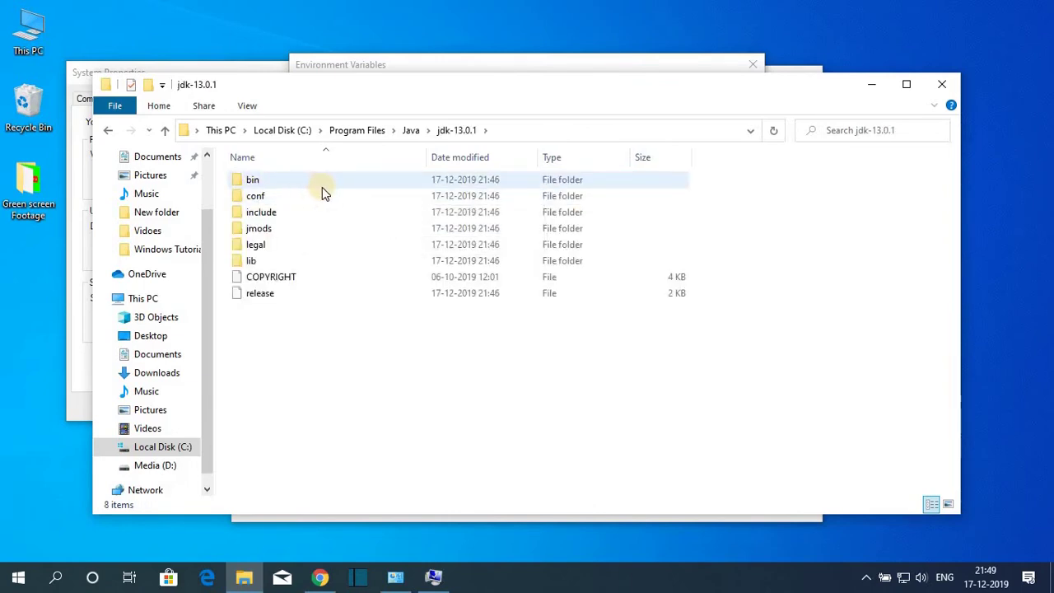
pyautogui.doubleClick(379, 186)
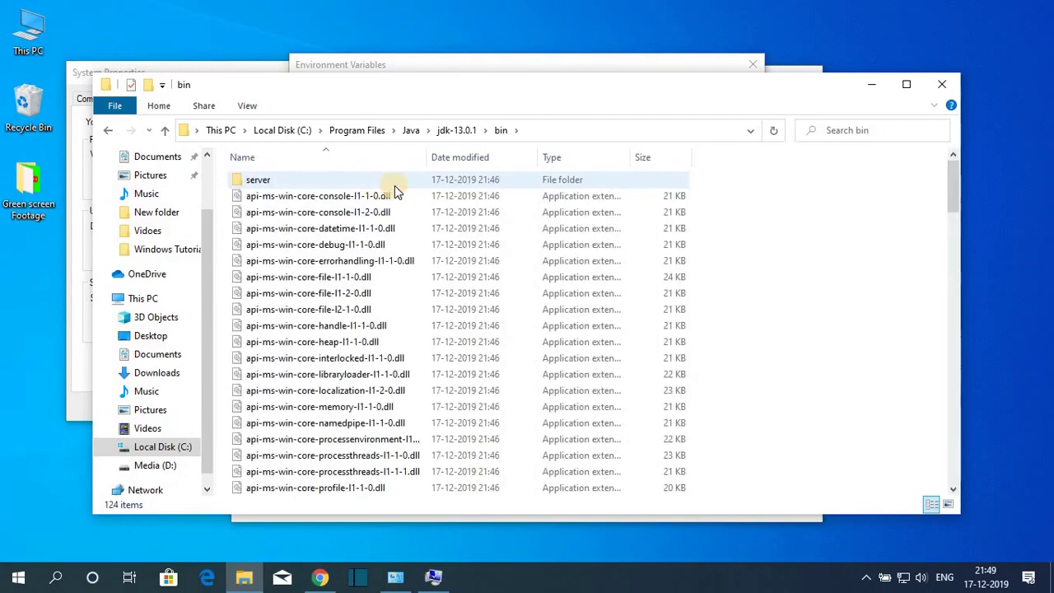
# Step: Copy the full path of the bin folder and minimize the File Explorer window
pyautogui.click(536, 130)
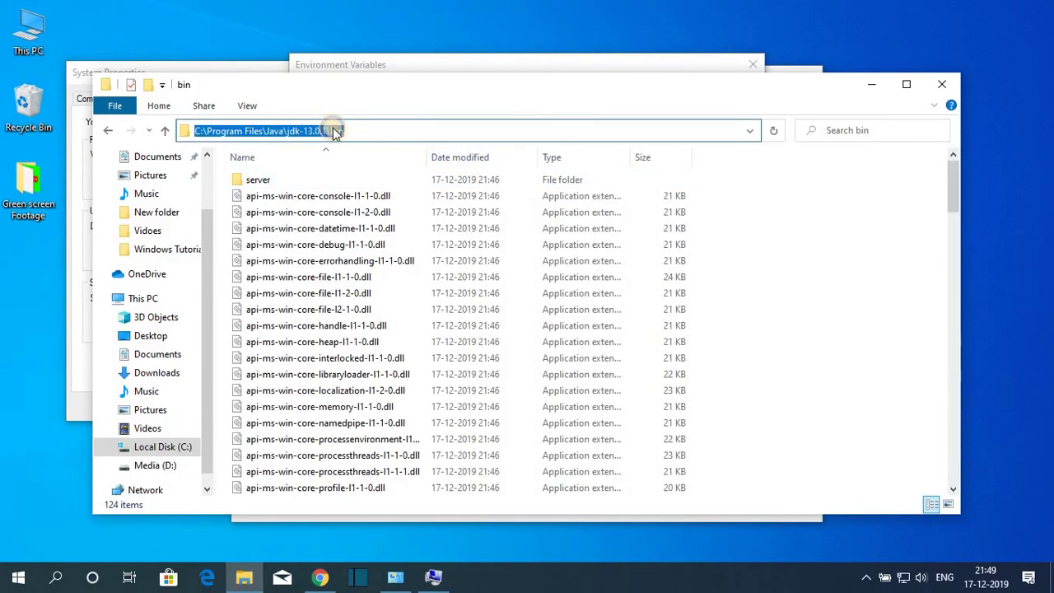
pyautogui.rightClick(335, 132)
pyautogui.click(385, 174)
pyautogui.click(869, 87)
# Step: Add C:\Program Files\Java\jdk-13.0.1\bin as a new entry in the system Path variable and confirm the edit
pyautogui.click(697, 134)
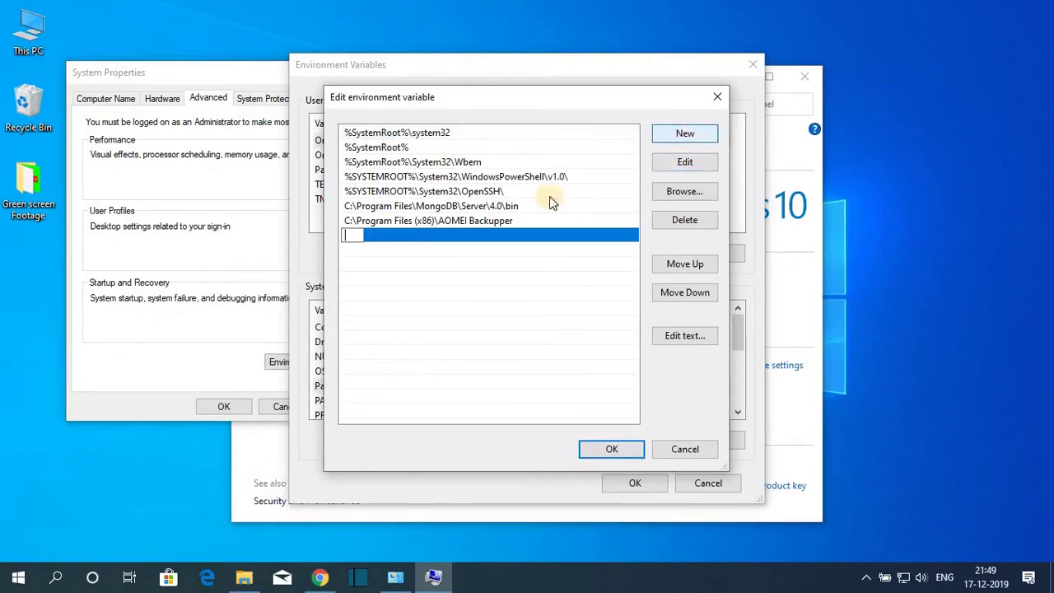
pyautogui.rightClick(356, 235)
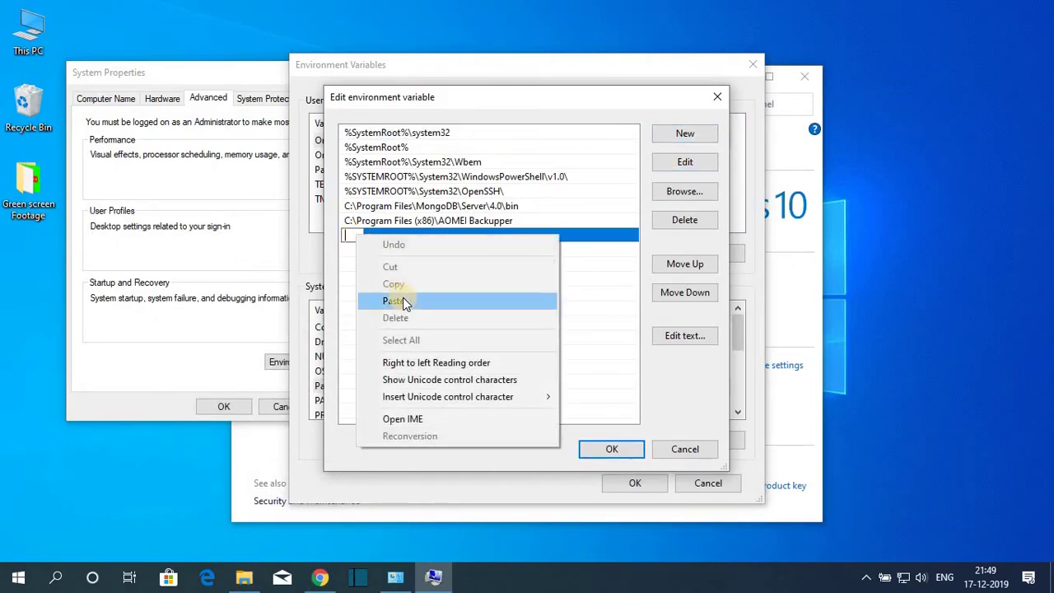
pyautogui.click(403, 297)
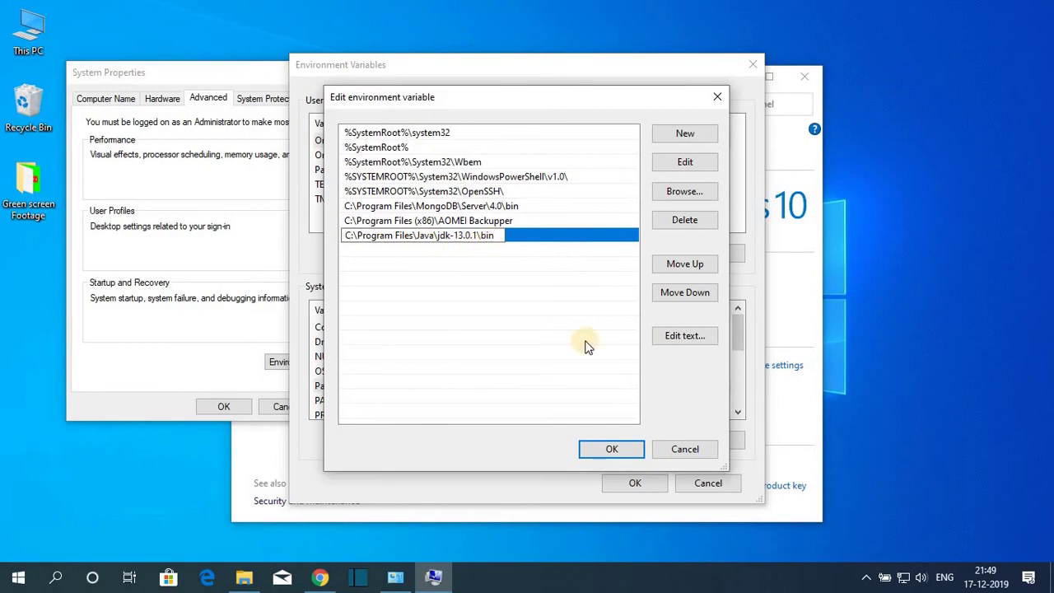
pyautogui.click(618, 449)
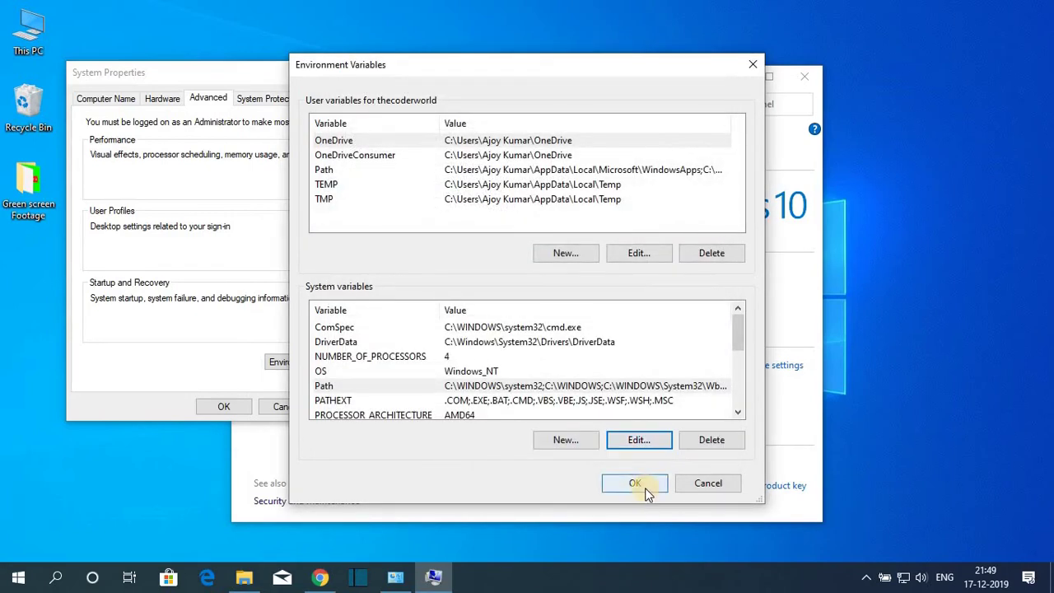
# Step: Confirm the environment variable and system property changes, and close the System window
pyautogui.click(646, 486)
pyautogui.click(225, 407)
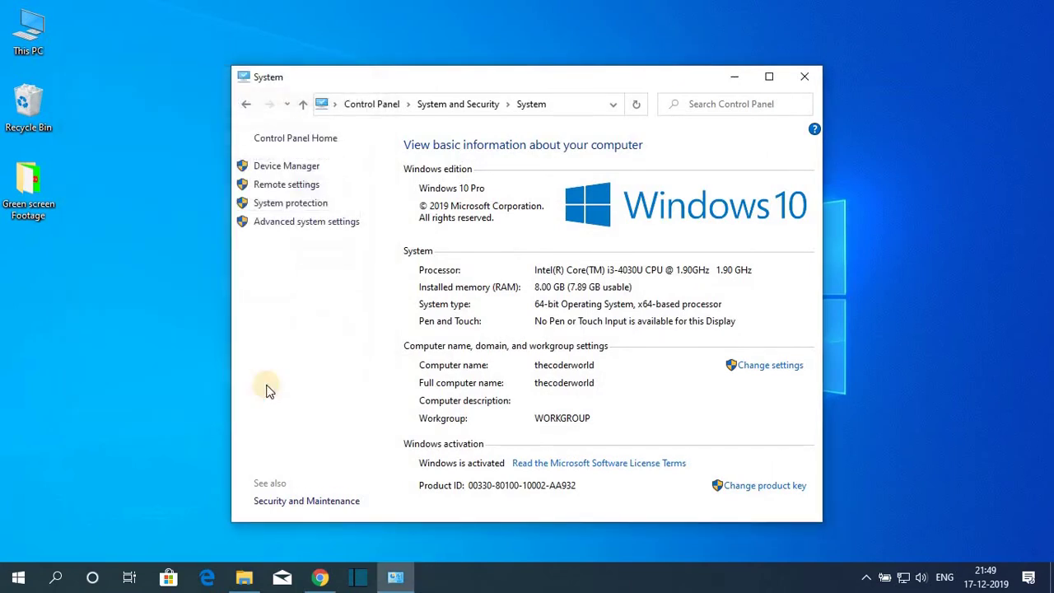
pyautogui.click(802, 79)
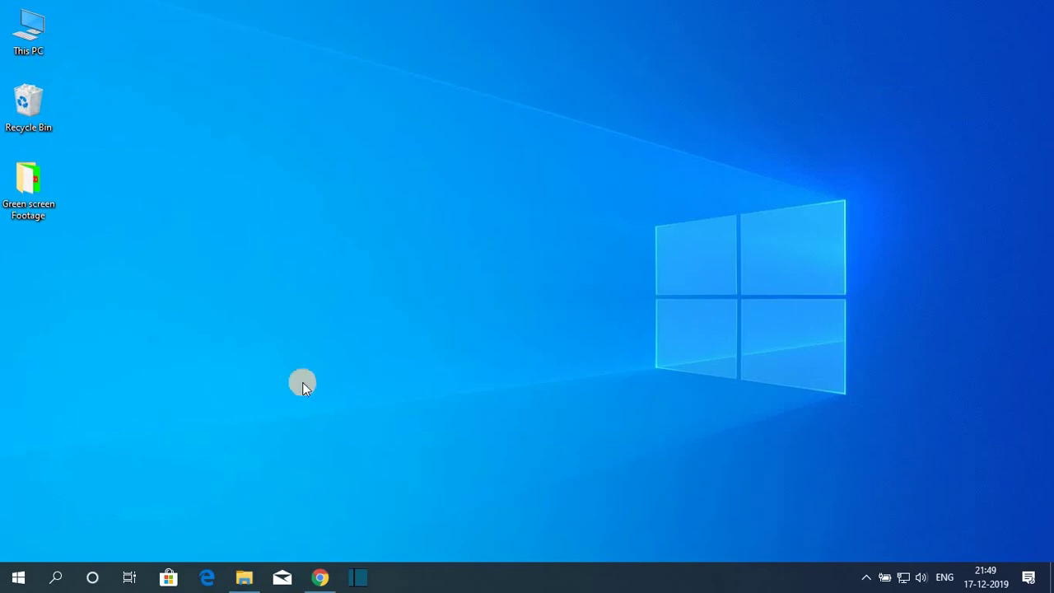
# Step: Open Command Prompt by searching for cmd and check the installed Java version with java -version
pyautogui.click(54, 577)
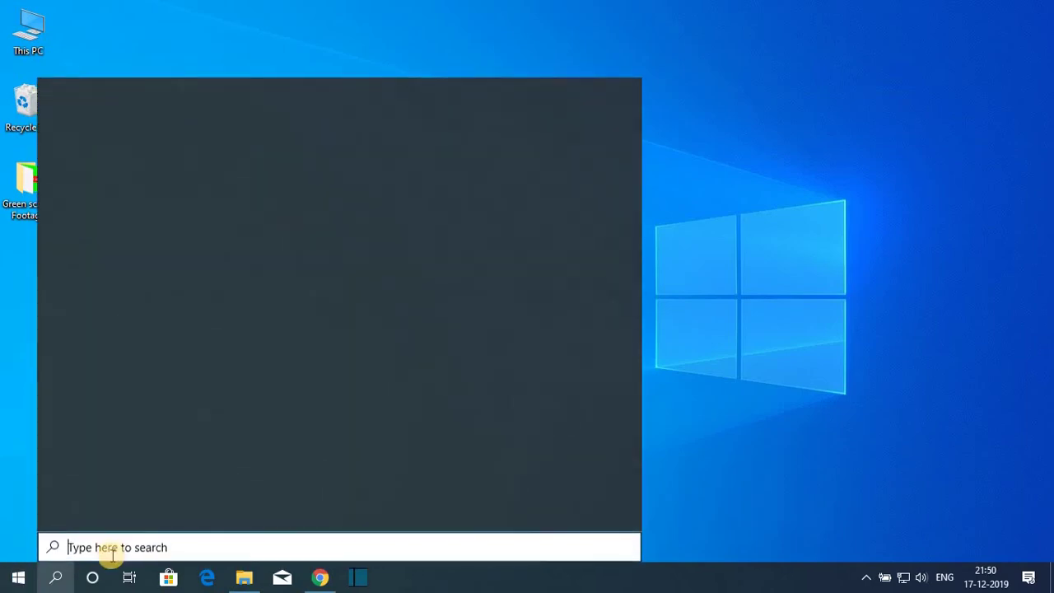
pyautogui.write('cmd')
pyautogui.press('Return')
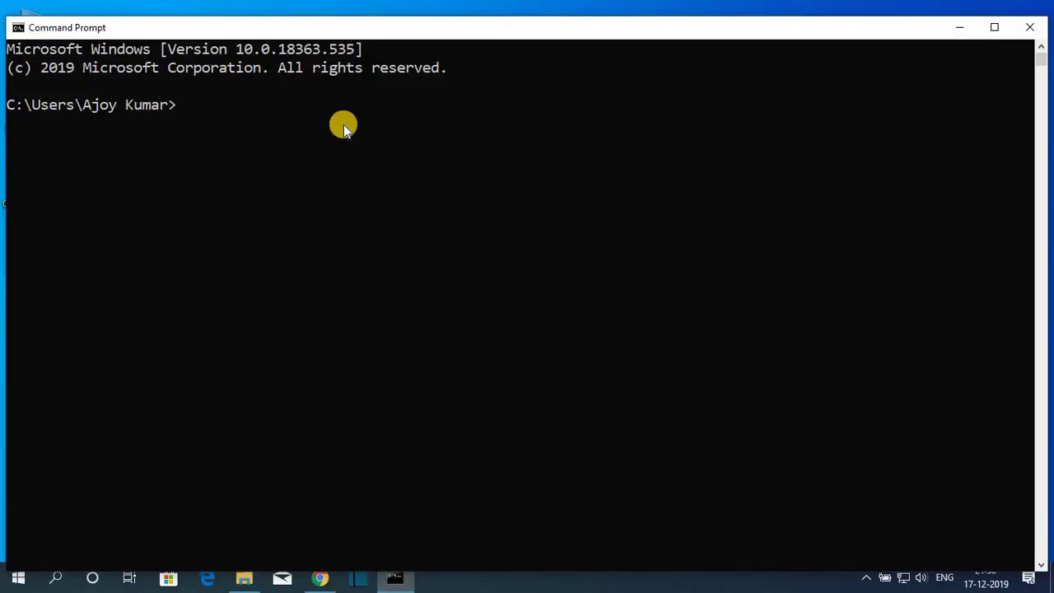
pyautogui.write('java -version')
pyautogui.press('Return')
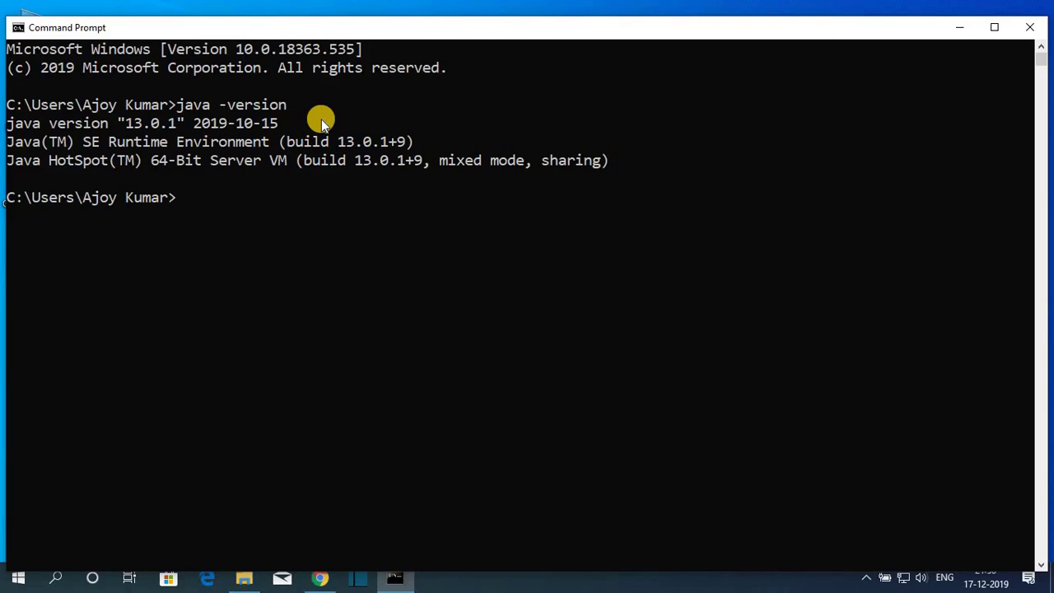
# Step: Run javac to check that the compiler is reachable, review its output from the start, and minimize Command Prompt
pyautogui.write('javac')
pyautogui.press('Return')
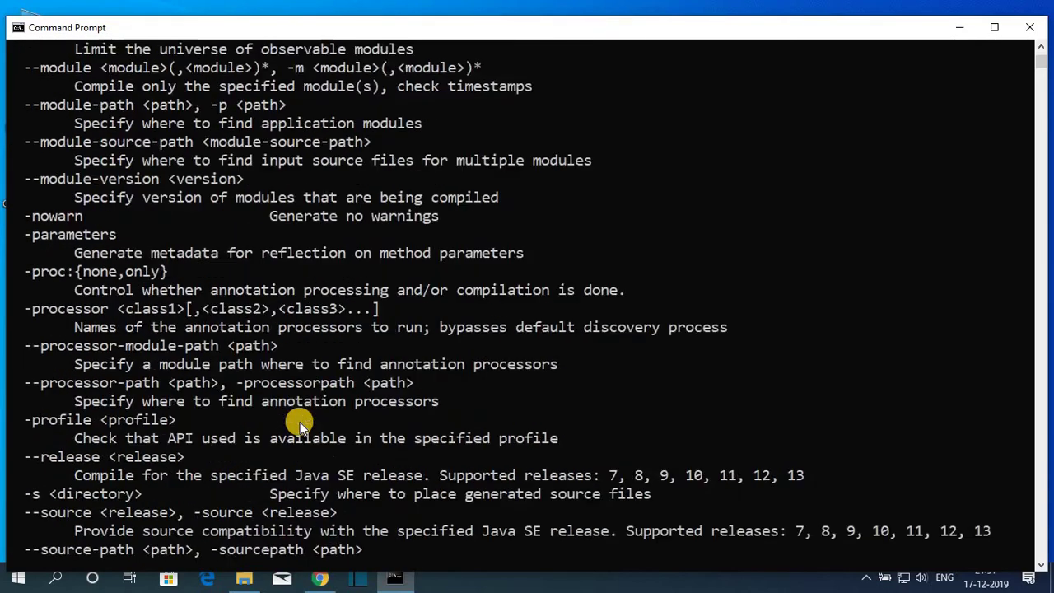
pyautogui.scroll(13, 300, 422)
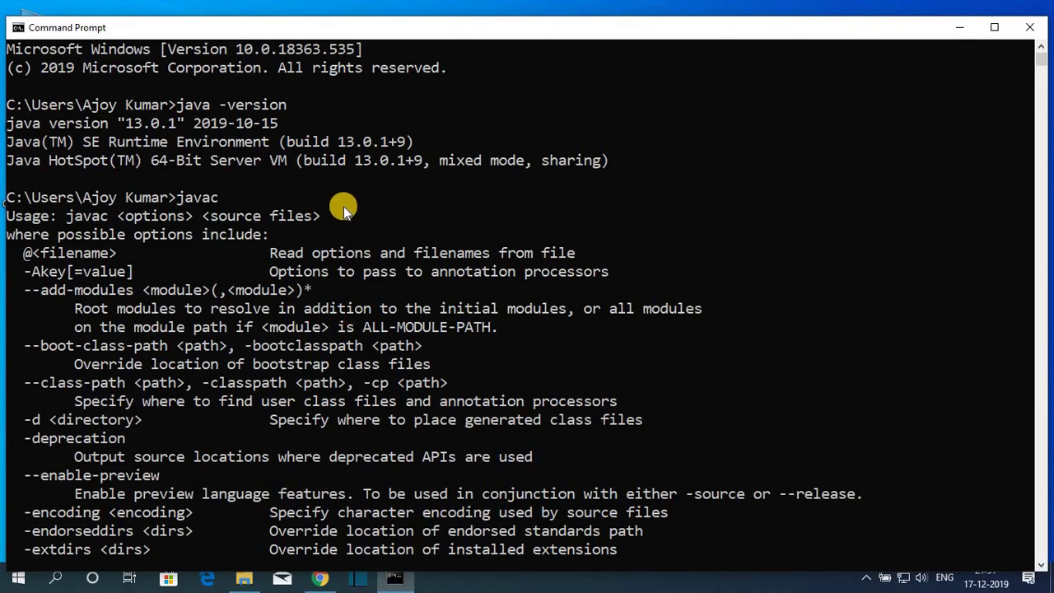
pyautogui.scroll(-1, 344, 206)
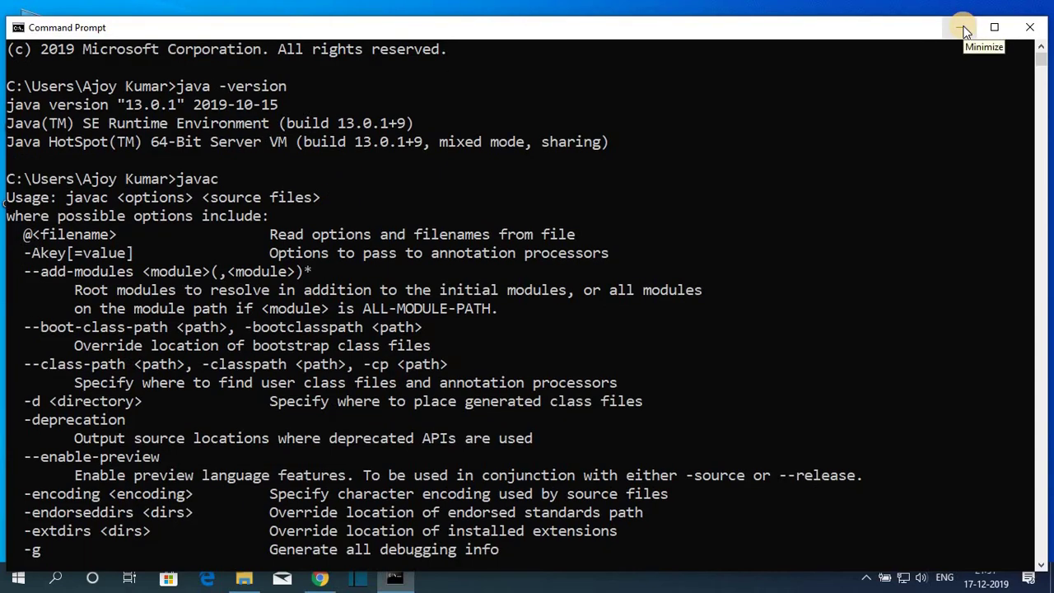
pyautogui.click(967, 31)
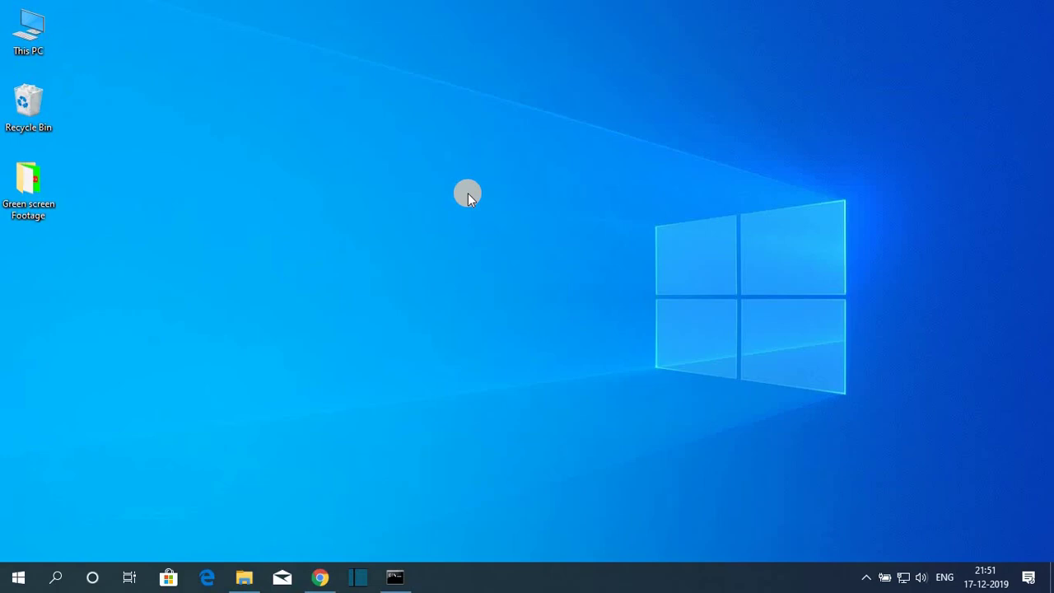